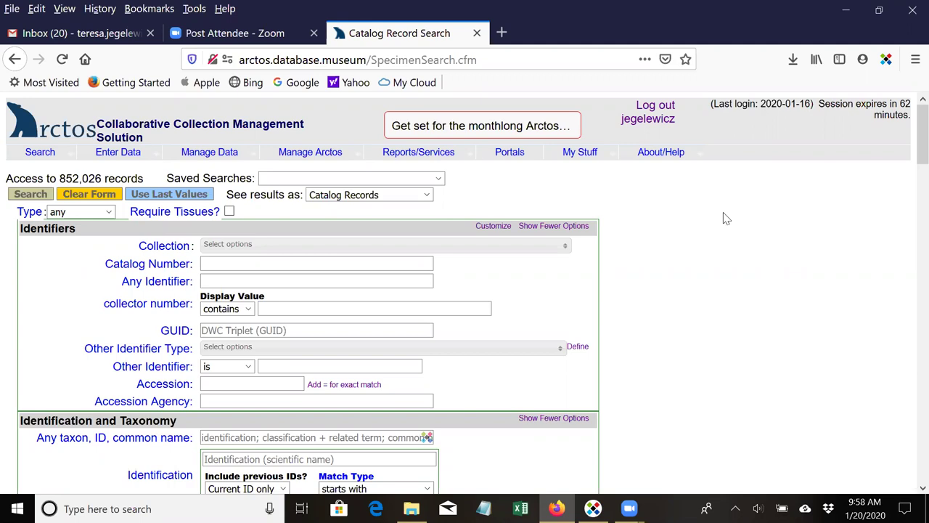
# Reveal the About/Help dropdown in the Arctos navigation bar on the Catalog Record Search page
pyautogui.moveTo(661, 159)
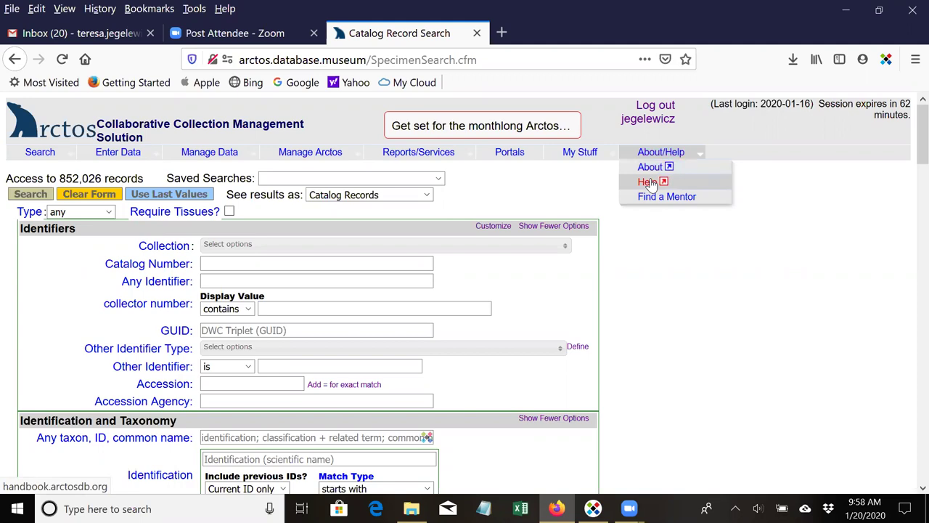
# Open the Handbook's 'How to upload Media to TACC/Arctos' guide under Resources and read Small Batch Uploads
pyautogui.click(648, 182)
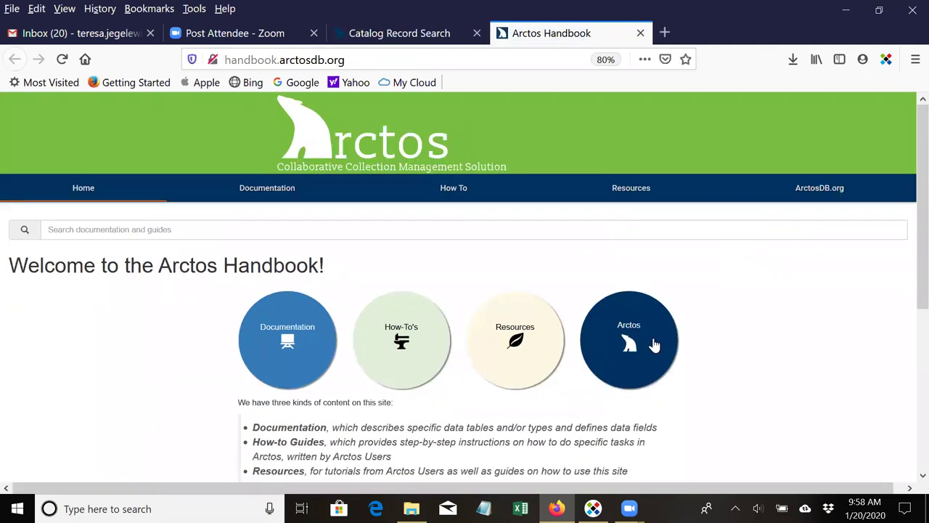
pyautogui.click(515, 342)
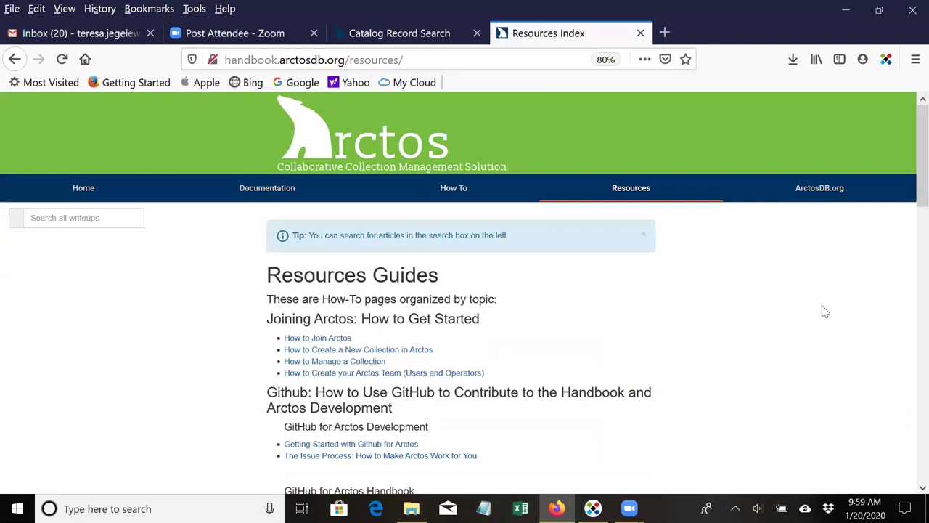
pyautogui.scroll(-5, 825, 312)
pyautogui.scroll(-4, 825, 312)
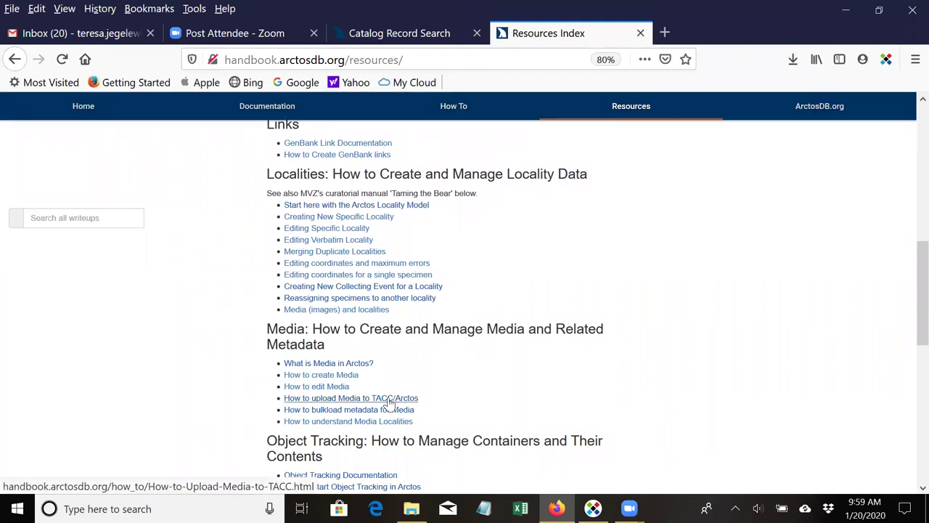
pyautogui.click(390, 403)
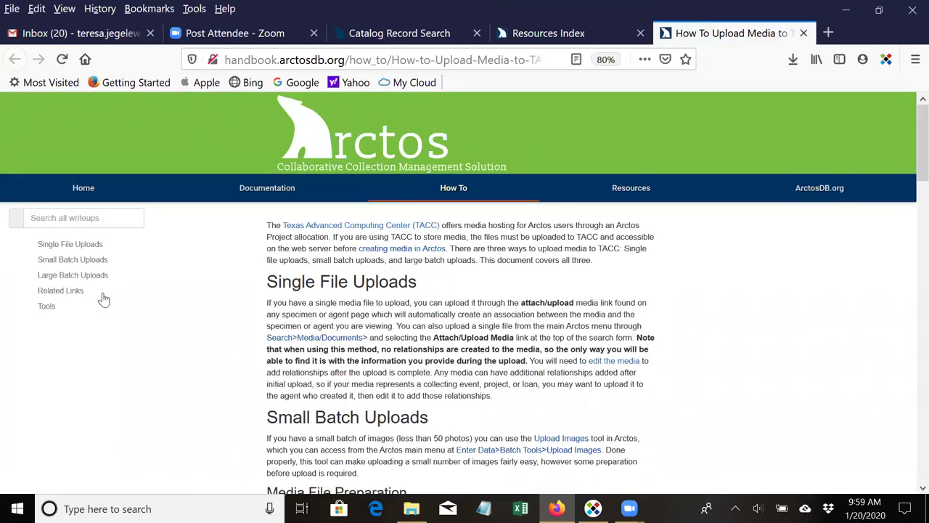
pyautogui.scroll(-4, 78, 271)
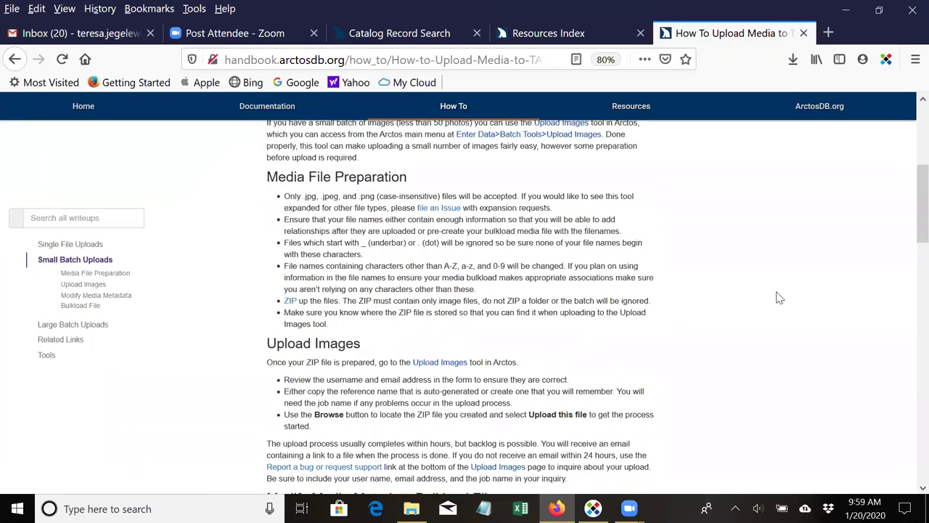
pyautogui.scroll(1, 780, 295)
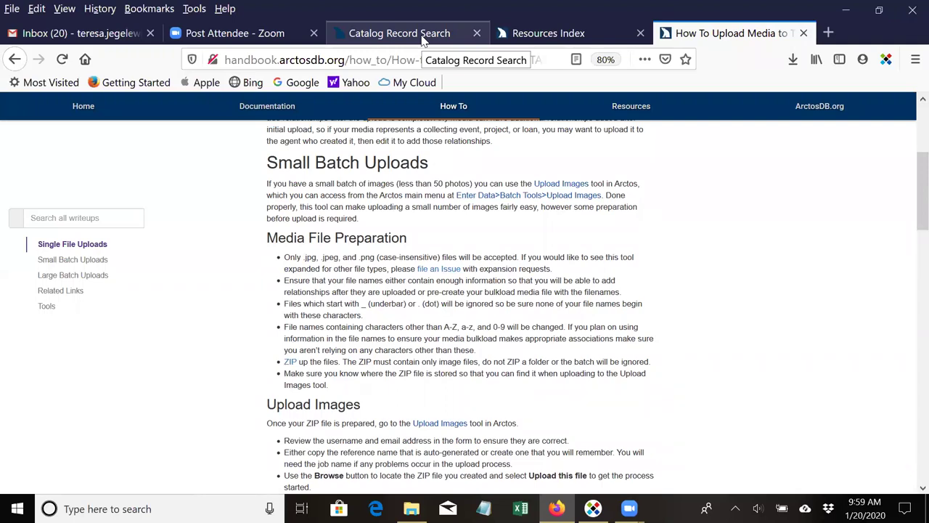
# From catalog search, open Enter Data > Batch Tools > Upload Images and bring its upload form into view
pyautogui.click(423, 36)
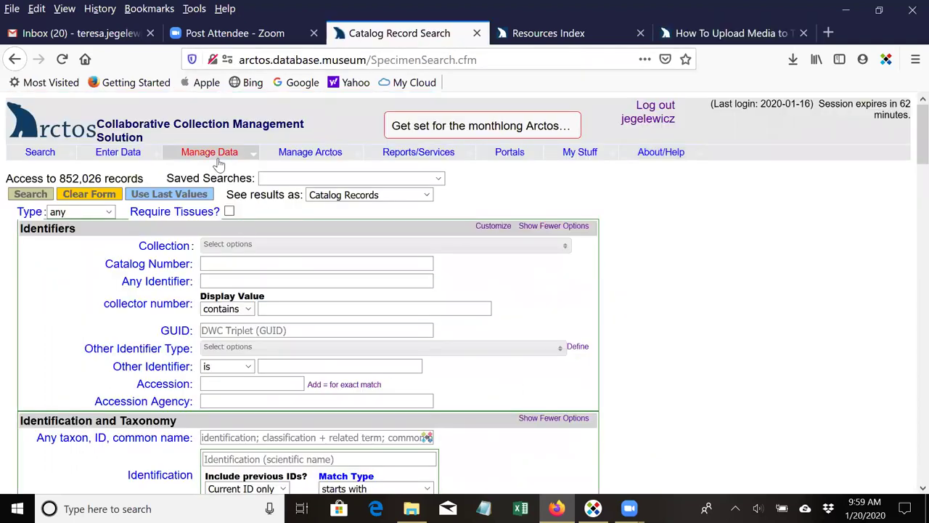
pyautogui.moveTo(123, 157)
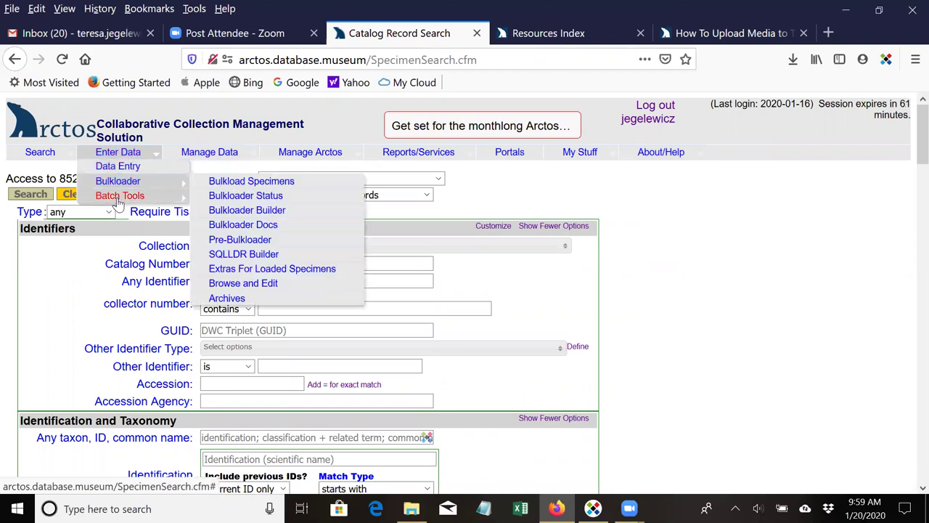
pyautogui.moveTo(119, 203)
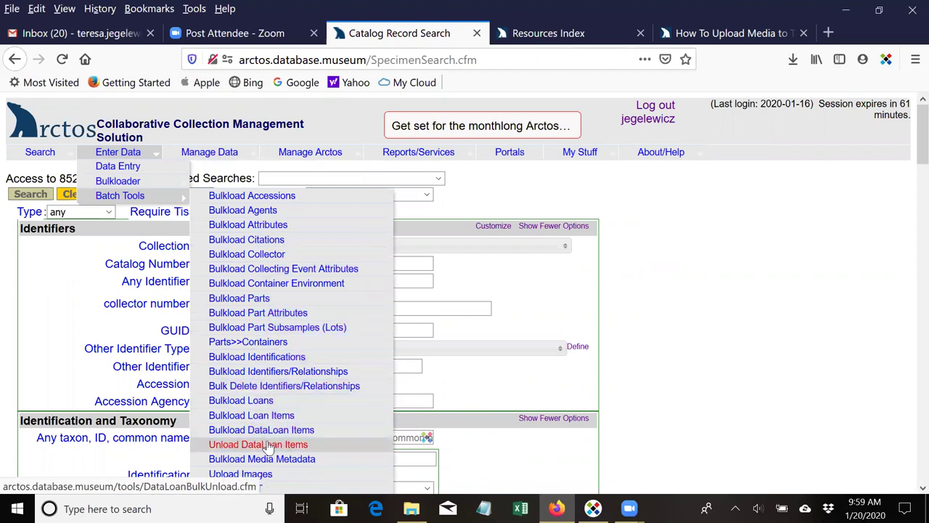
pyautogui.scroll(-2, 269, 449)
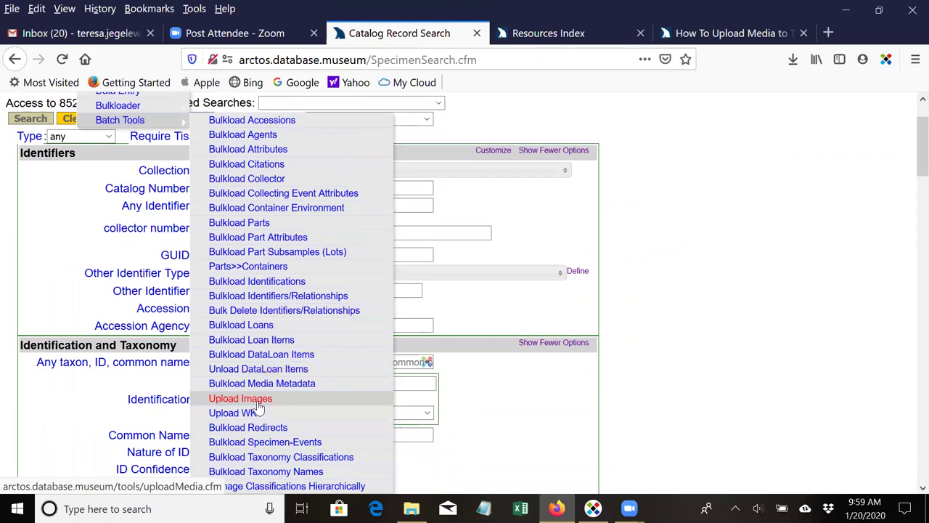
pyautogui.click(241, 398)
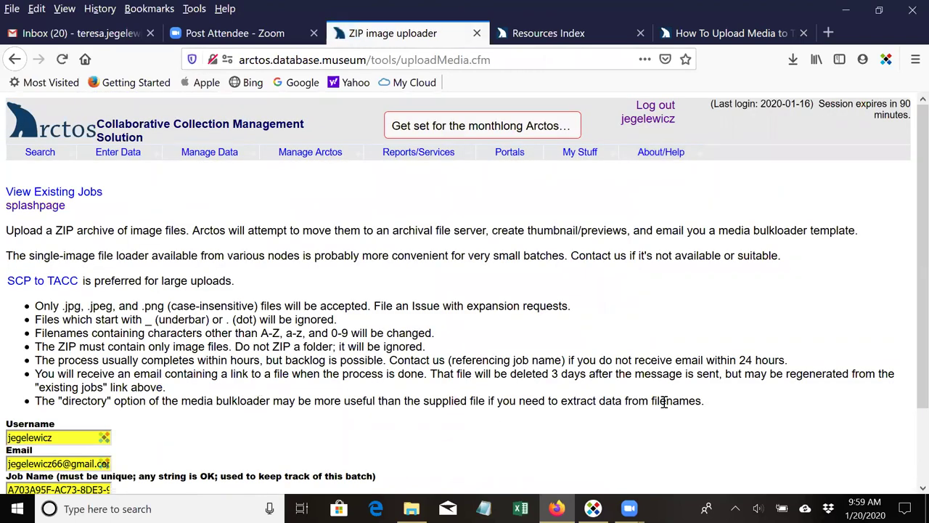
pyautogui.scroll(-2, 670, 420)
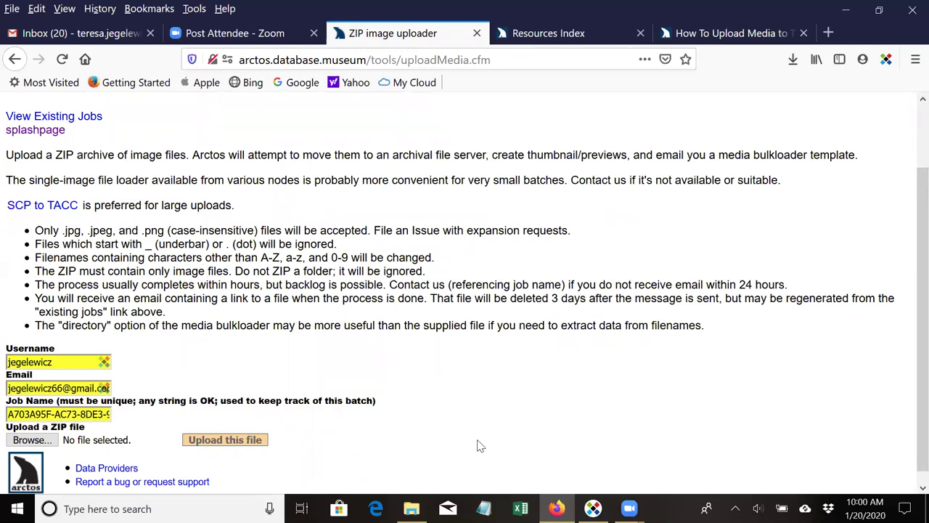
pyautogui.moveTo(411, 508)
pyautogui.click(445, 473)
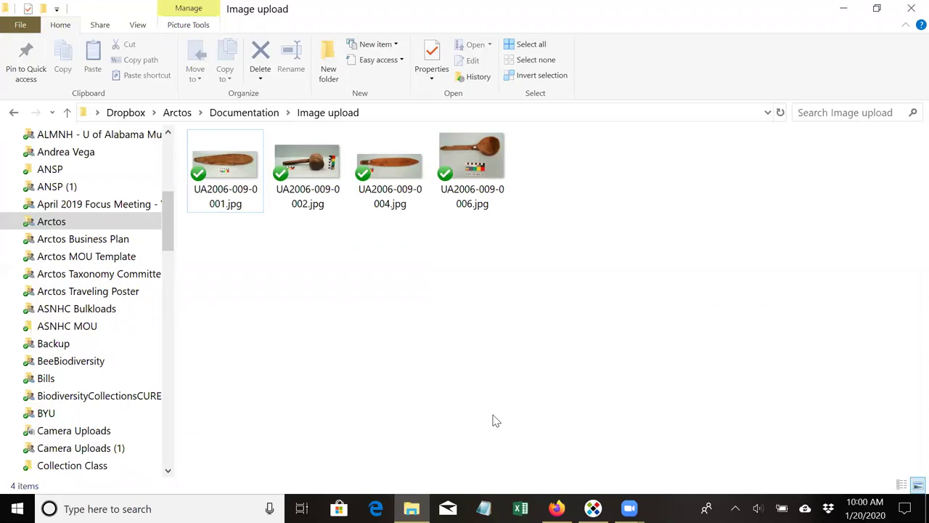
pyautogui.click(242, 202)
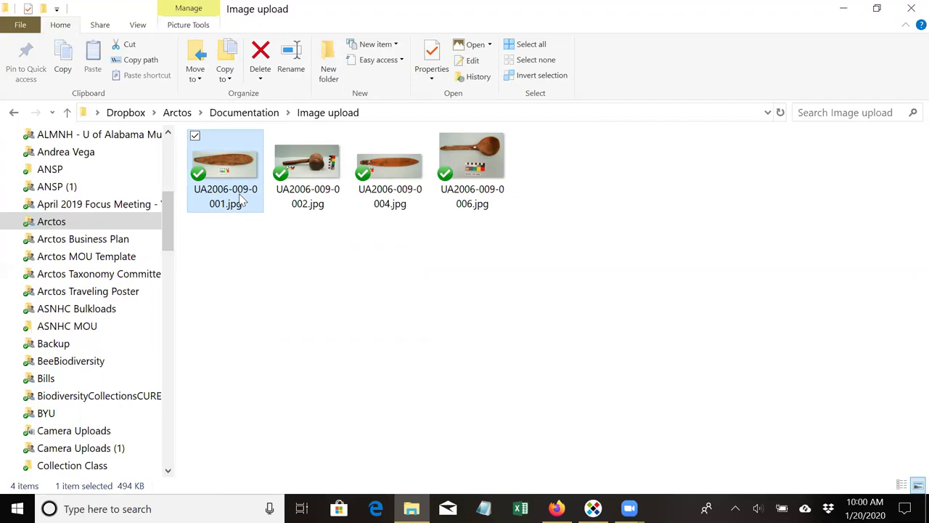
pyautogui.keyDown('ctrl'); pyautogui.click(314, 193); pyautogui.keyUp('ctrl')
pyautogui.keyDown('ctrl'); pyautogui.click(374, 204); pyautogui.keyUp('ctrl')
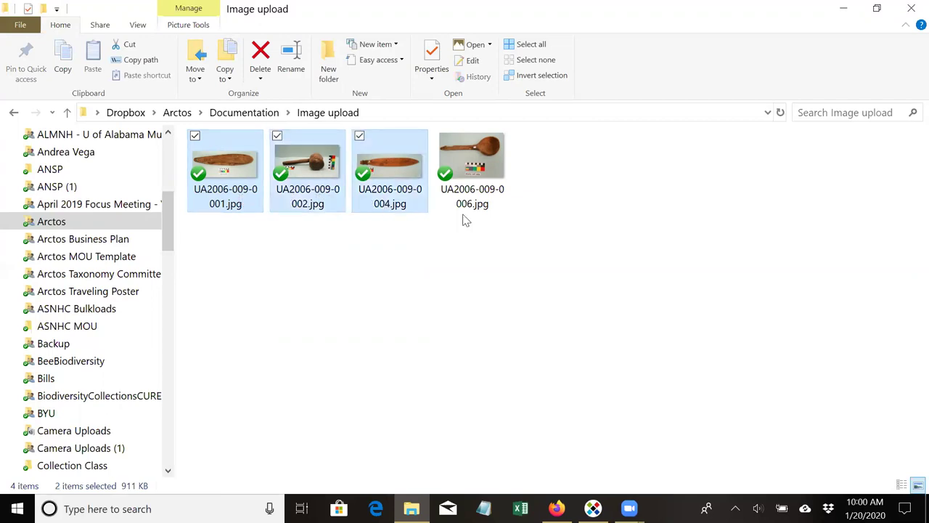
pyautogui.keyDown('ctrl'); pyautogui.click(475, 206); pyautogui.keyUp('ctrl')
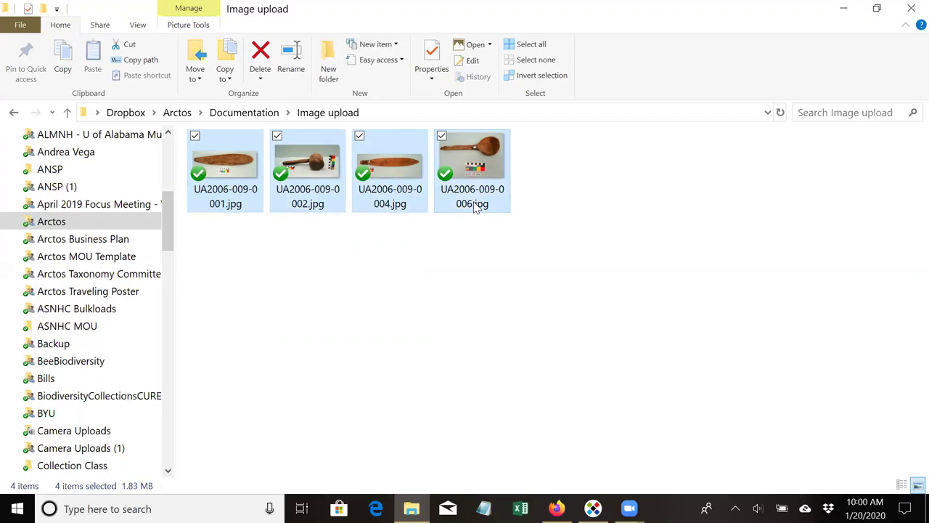
# Compress the four selected images into a zip archive named UAM_Images.zip
pyautogui.rightClick(475, 206)
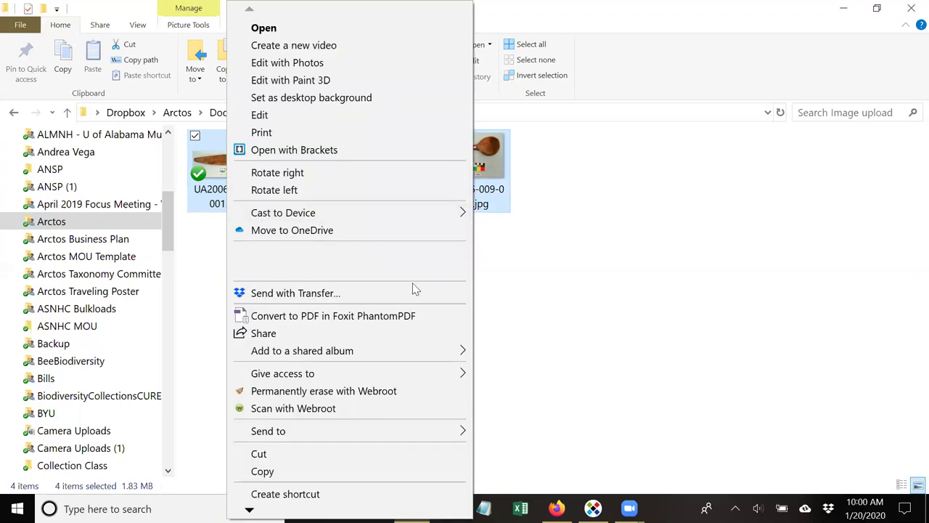
pyautogui.moveTo(398, 433)
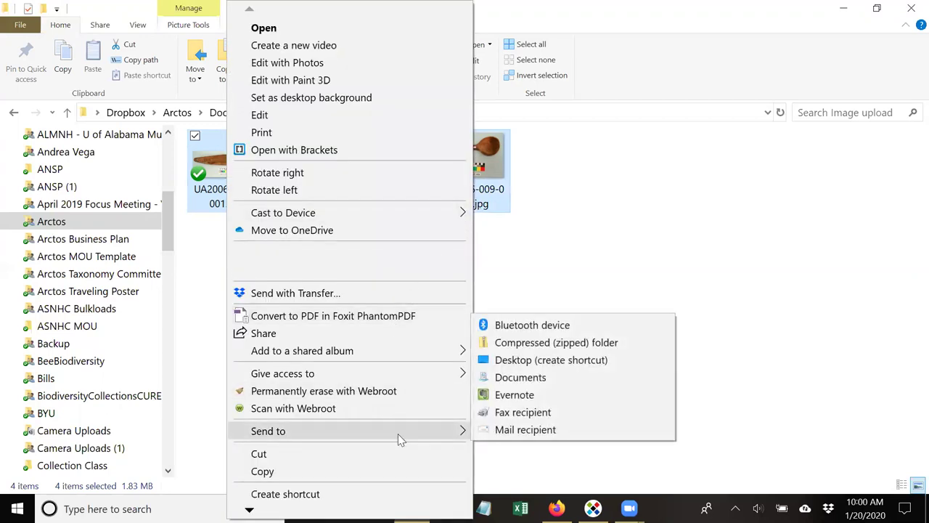
pyautogui.click(550, 343)
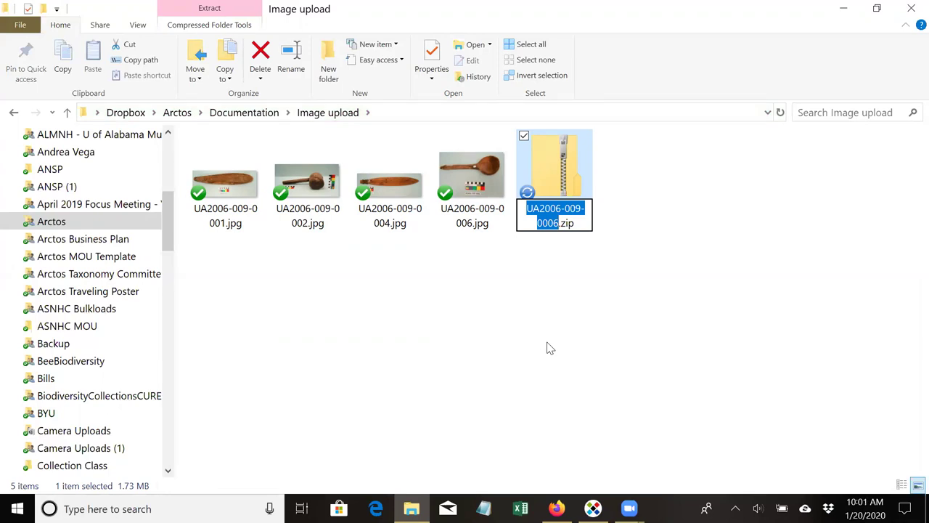
pyautogui.write('UAM')
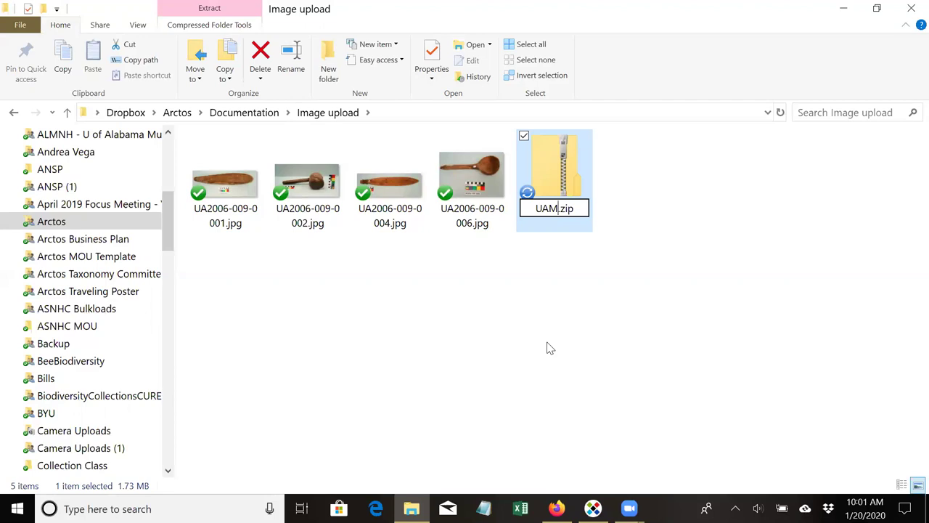
pyautogui.write('_Images')
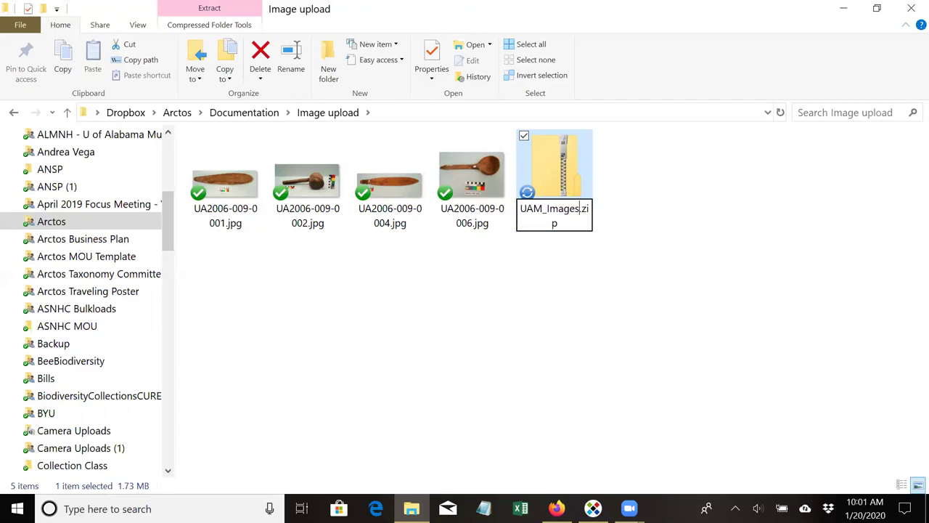
pyautogui.click(547, 345)
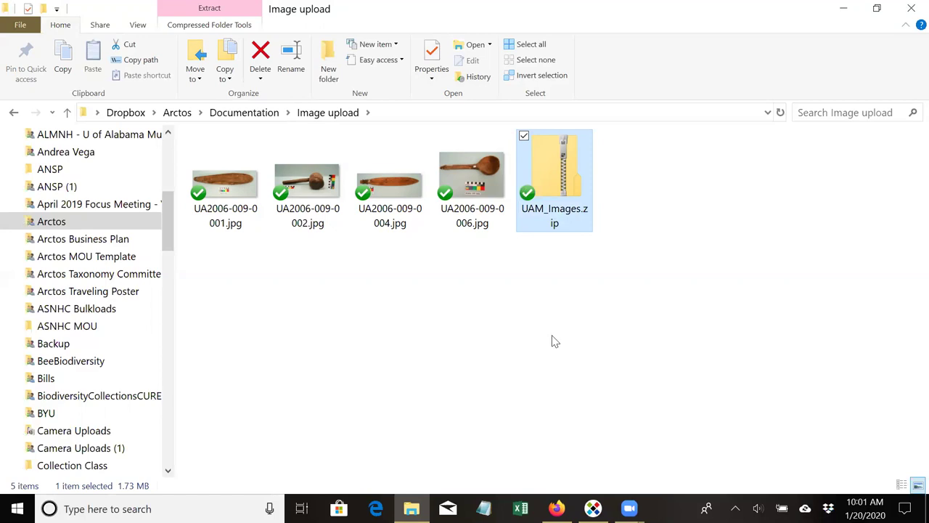
# Switch back to the Firefox ZIP image uploader tab and scroll down to its form
pyautogui.click(556, 508)
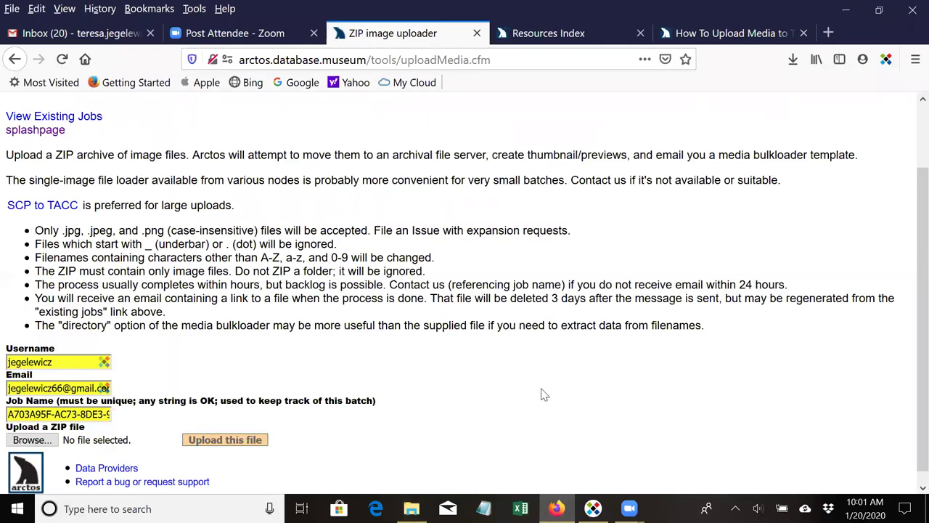
pyautogui.scroll(-1, 544, 395)
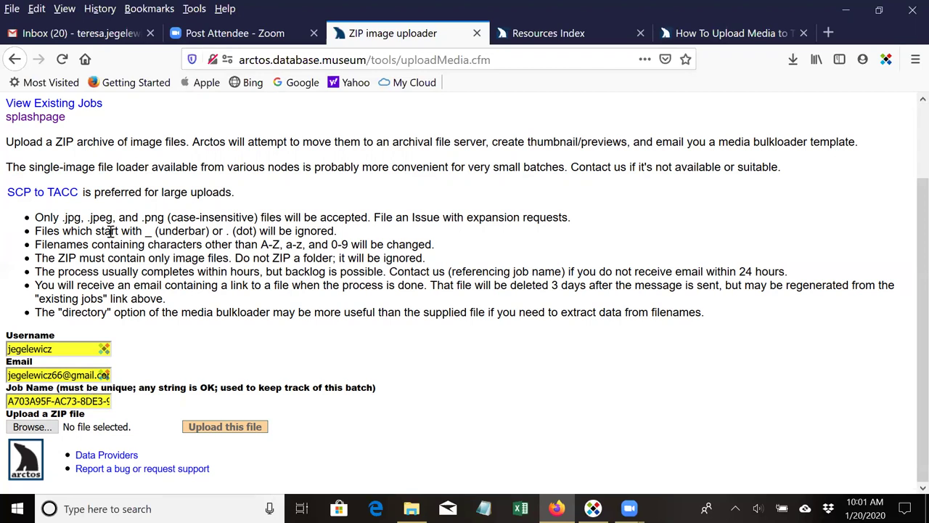
# Attach UAM_Images.zip from Dropbox > Arctos > Documentation > Image upload as the ZIP file
pyautogui.click(48, 429)
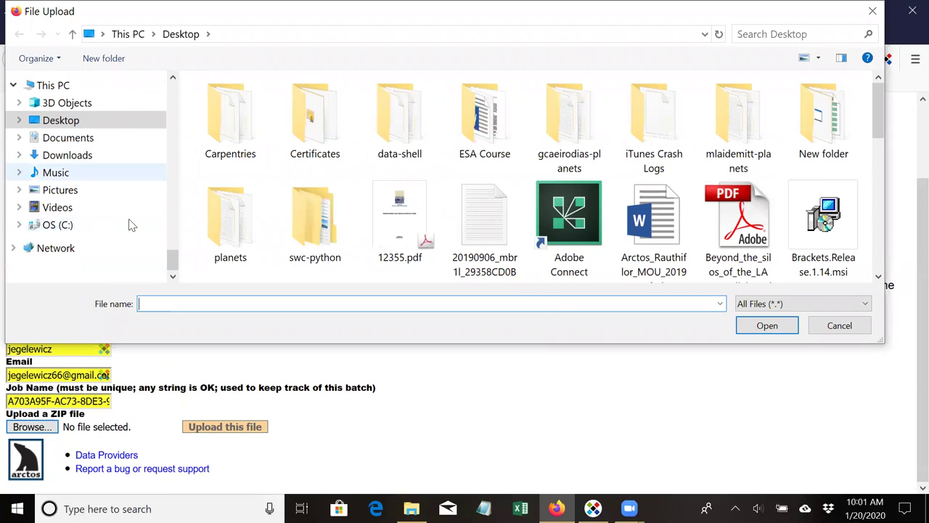
pyautogui.scroll(10, 130, 225)
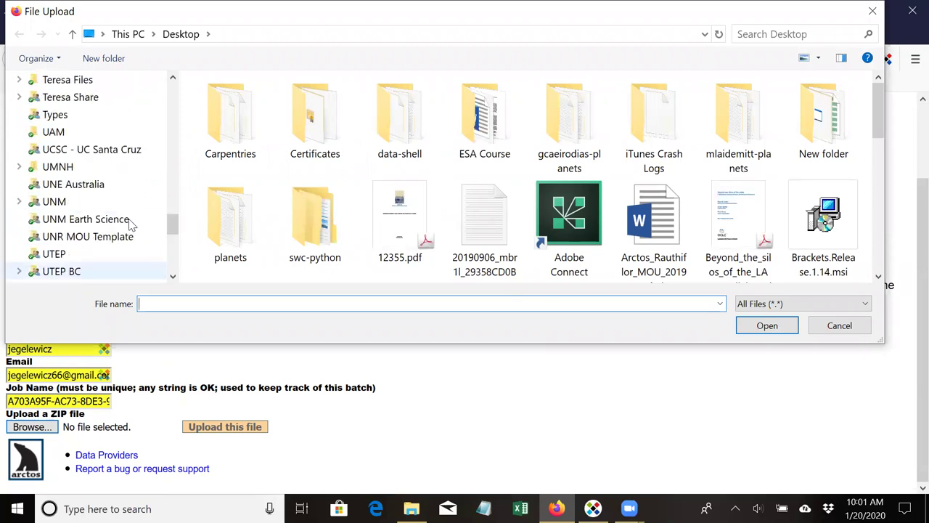
pyautogui.scroll(12, 130, 225)
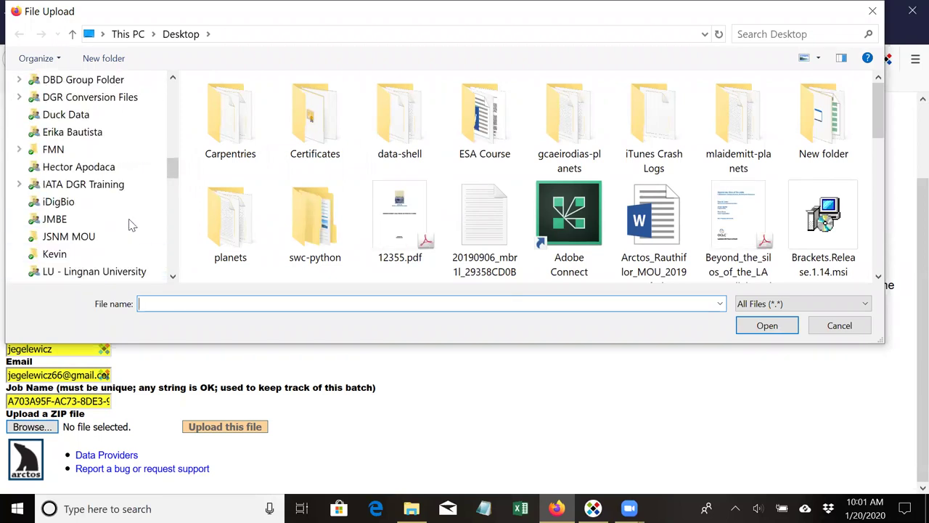
pyautogui.scroll(12, 131, 225)
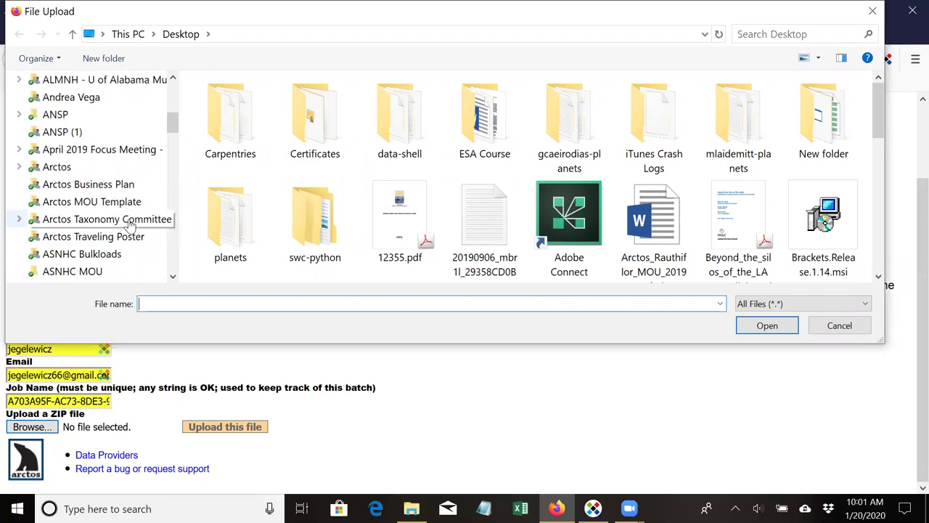
pyautogui.click(48, 167)
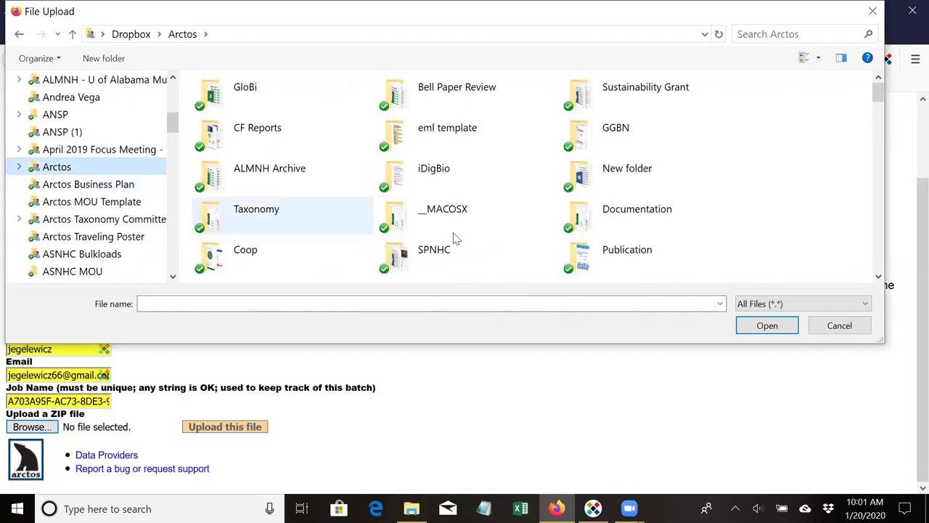
pyautogui.doubleClick(619, 228)
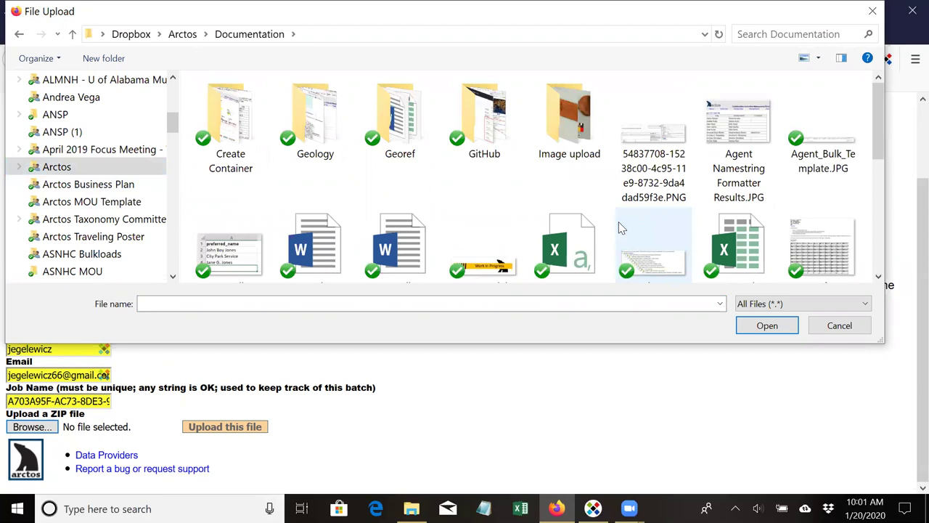
pyautogui.doubleClick(580, 118)
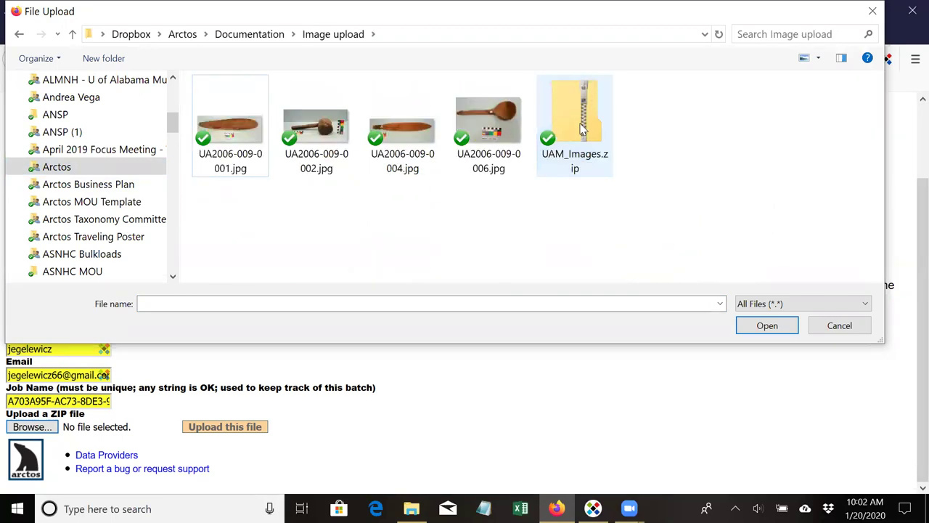
pyautogui.click(580, 128)
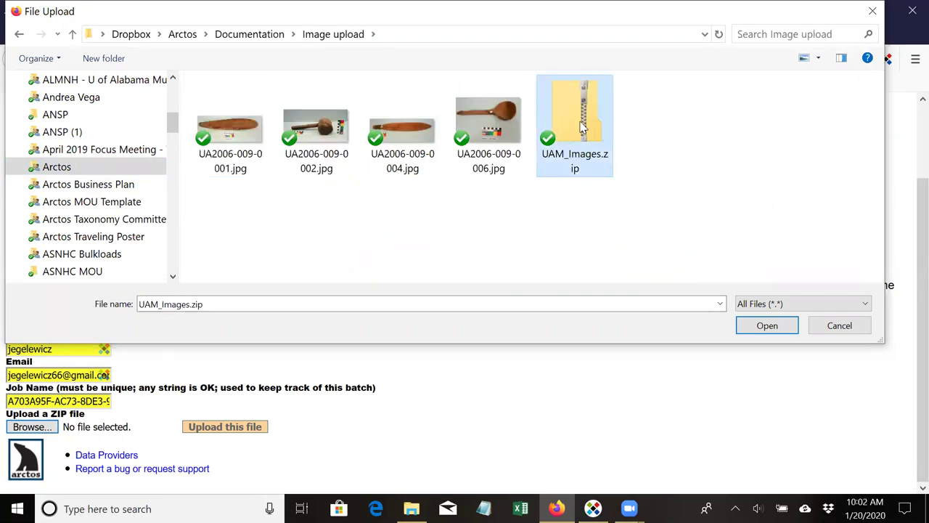
pyautogui.click(766, 326)
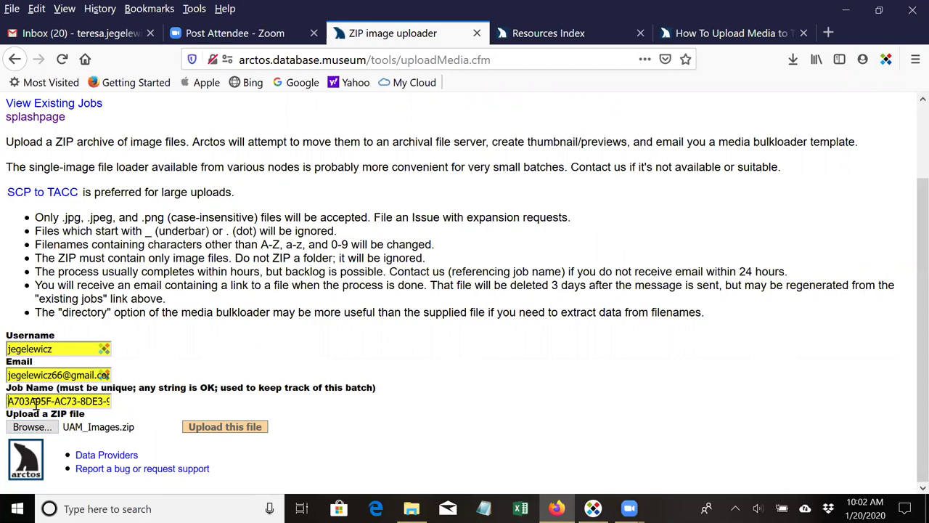
# Replace the auto-generated Job Name with UAM_Images
pyautogui.moveTo(7, 401); pyautogui.dragTo(149, 396)
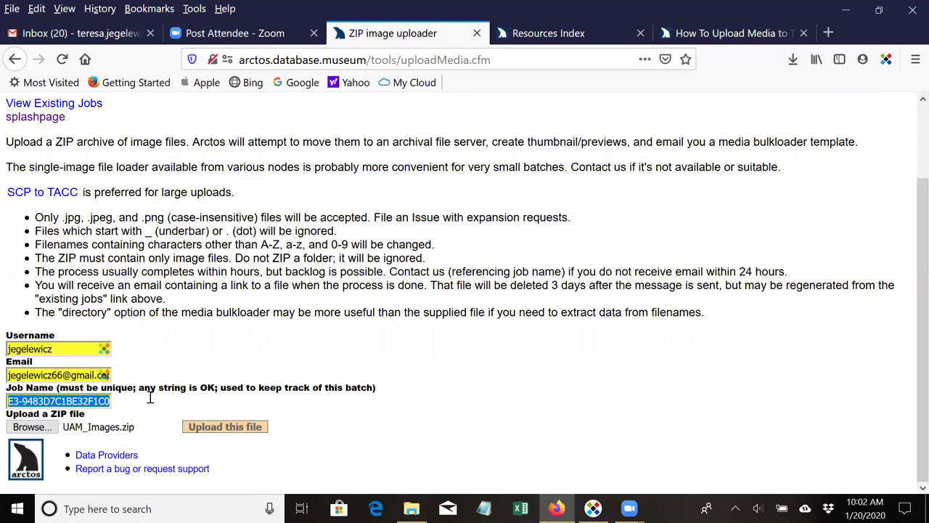
pyautogui.write('UAM')
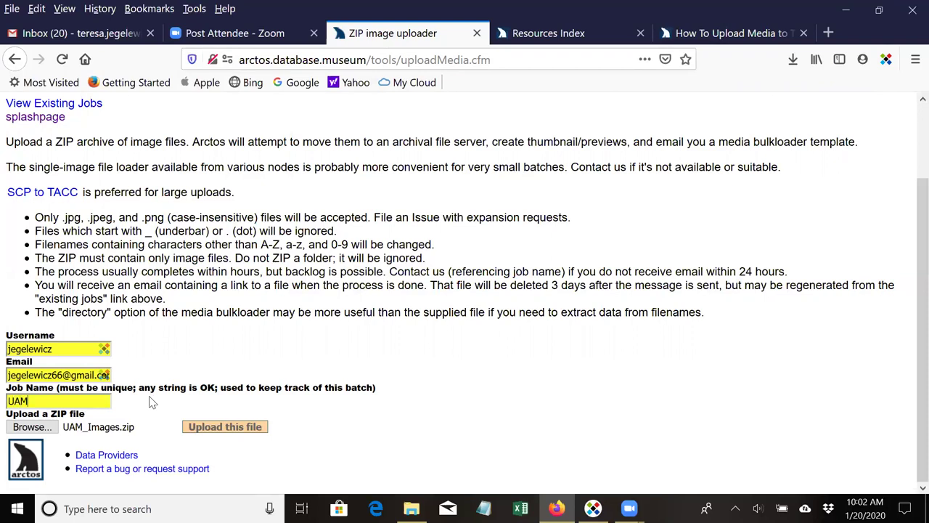
pyautogui.write('_Images')
# Submit UAM_Images.zip with 'Upload this file' and wait for the job-created confirmation
pyautogui.click(232, 433)
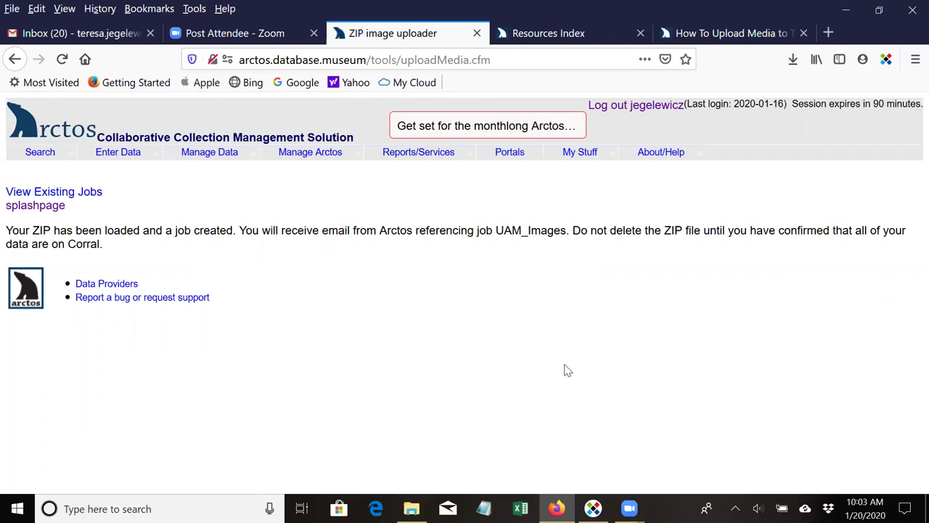
# Check View Existing Jobs for the new UAM_Images job, then return to the How To Upload Media guide
pyautogui.click(82, 194)
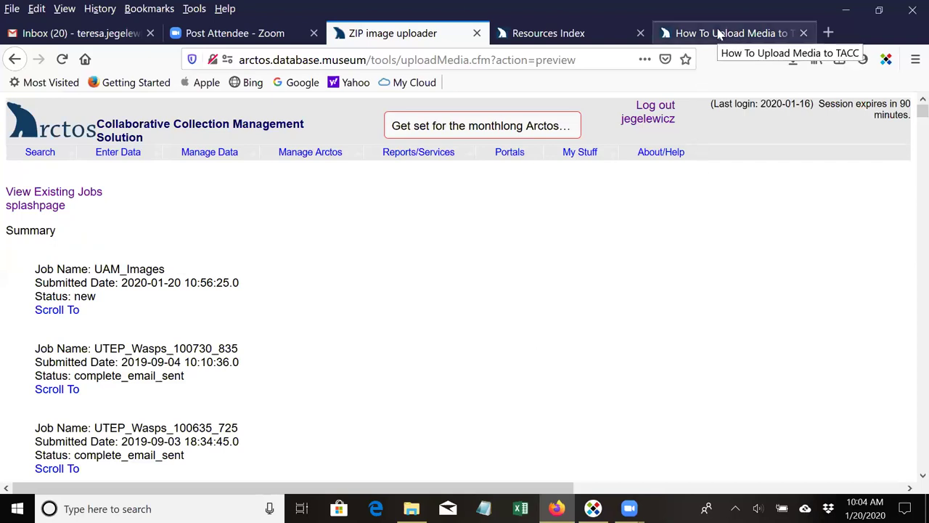
pyautogui.click(718, 34)
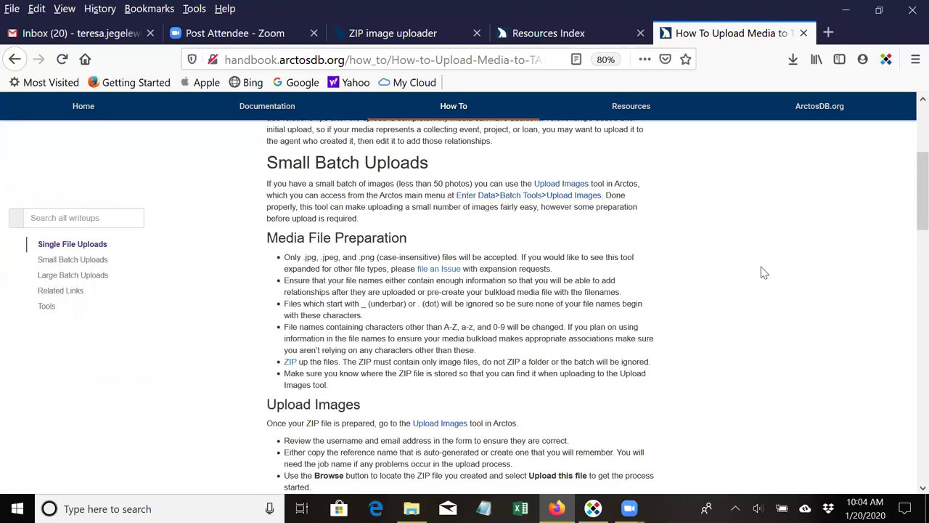